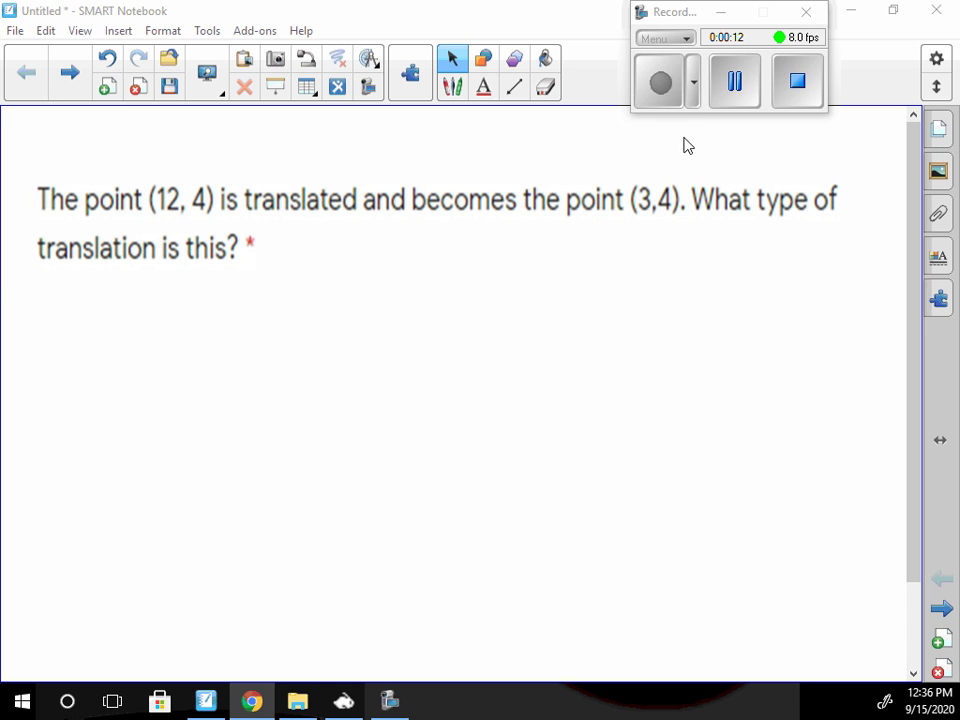
Step: Switch to the pen for writing on the (12, 4) to (3,4) question page
{"action": "left_click", "coordinate": [737, 90]}
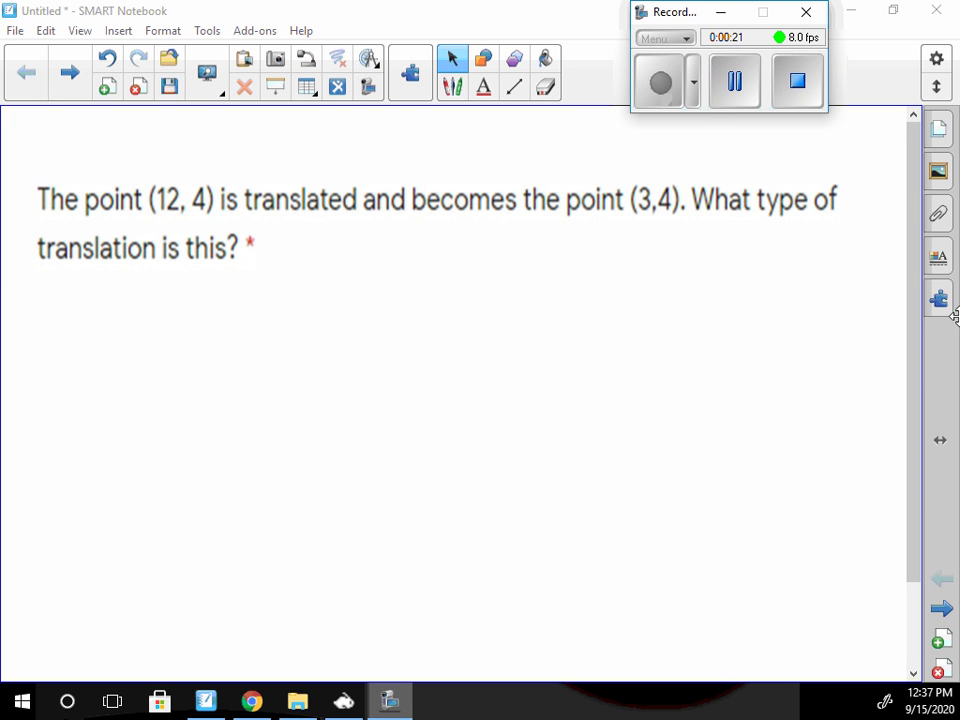
{"action": "left_click", "coordinate": [452, 86]}
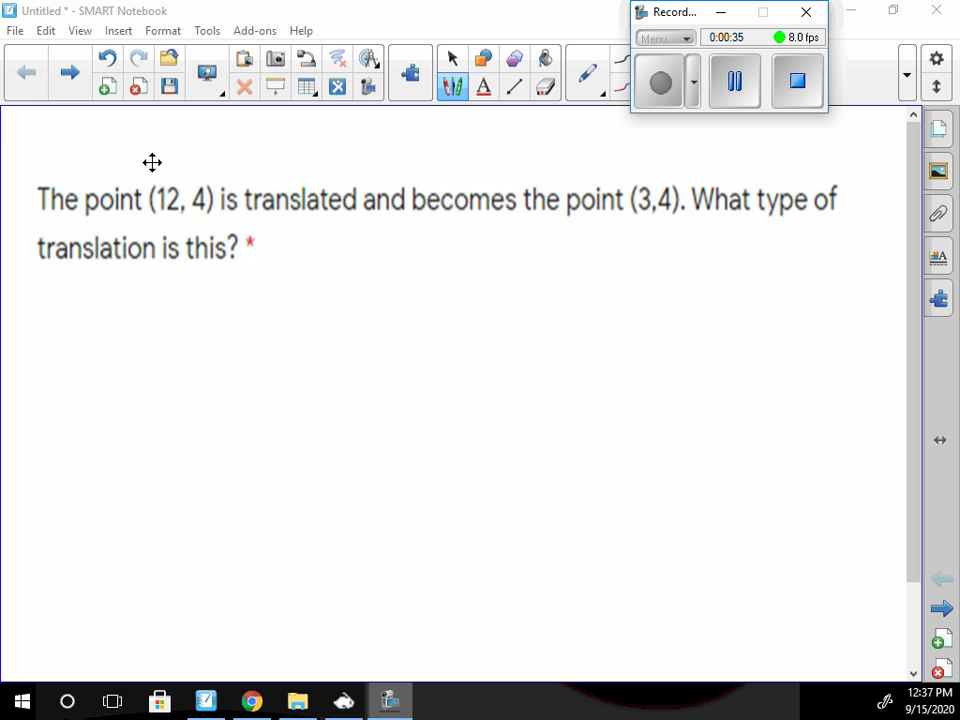
Step: In red, label x and y over (12, 4) and (3,4) and circle both 4s
{"action": "mouse_move", "coordinate": [155, 156]}
{"action": "left_mouse_down"}
{"action": "mouse_move", "coordinate": [169, 177]}
{"action": "mouse_move", "coordinate": [156, 177]}
{"action": "left_mouse_up"}
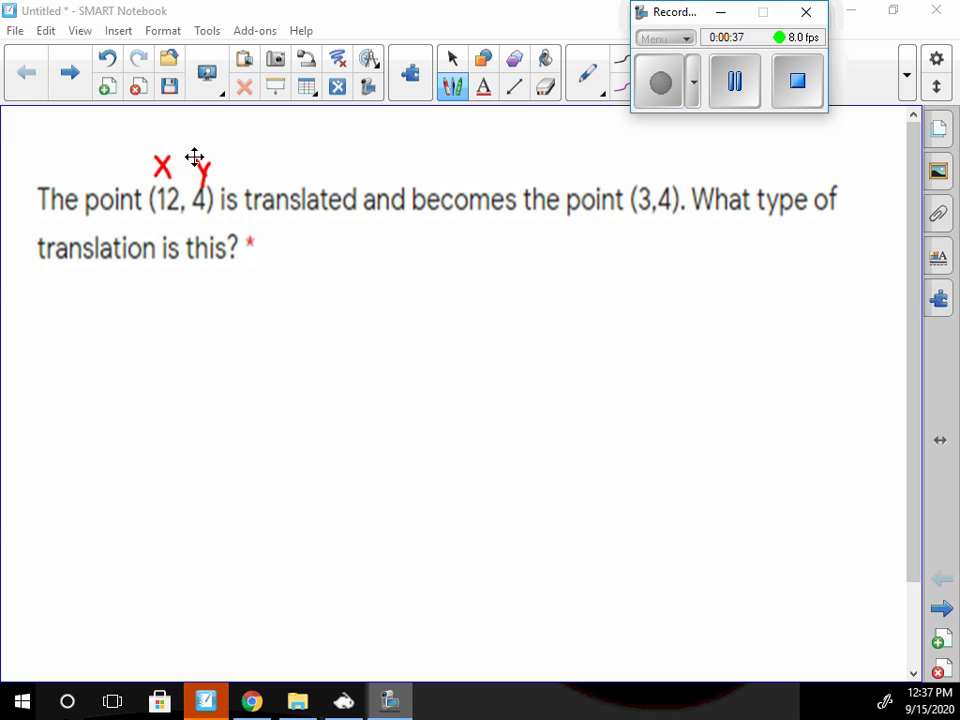
{"action": "mouse_move", "coordinate": [633, 164]}
{"action": "left_mouse_down"}
{"action": "mouse_move", "coordinate": [647, 175]}
{"action": "mouse_move", "coordinate": [633, 178]}
{"action": "left_mouse_up"}
{"action": "left_click_drag", "start_coordinate": [661, 164], "coordinate": [671, 181]}
{"action": "left_click_drag", "start_coordinate": [680, 164], "coordinate": [672, 198]}
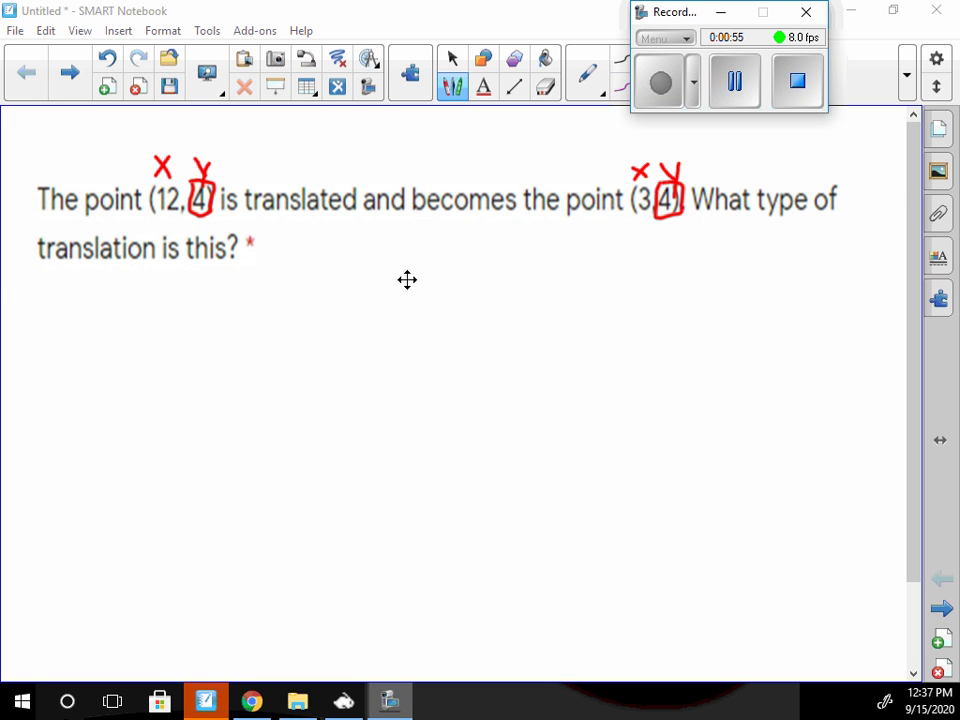
Step: Draw red X/Y axes with a Y label and mark the point's starting position
{"action": "left_click_drag", "start_coordinate": [417, 265], "coordinate": [412, 485]}
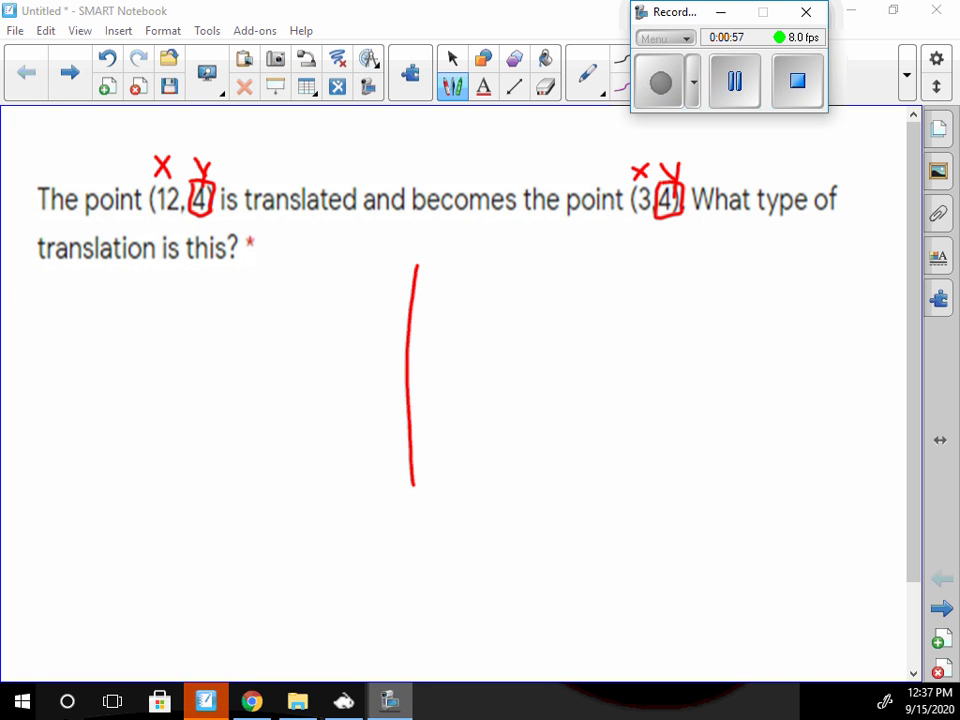
{"action": "mouse_move", "coordinate": [249, 388]}
{"action": "left_mouse_down"}
{"action": "mouse_move", "coordinate": [526, 379]}
{"action": "mouse_move", "coordinate": [541, 407]}
{"action": "mouse_move", "coordinate": [562, 408]}
{"action": "left_mouse_up"}
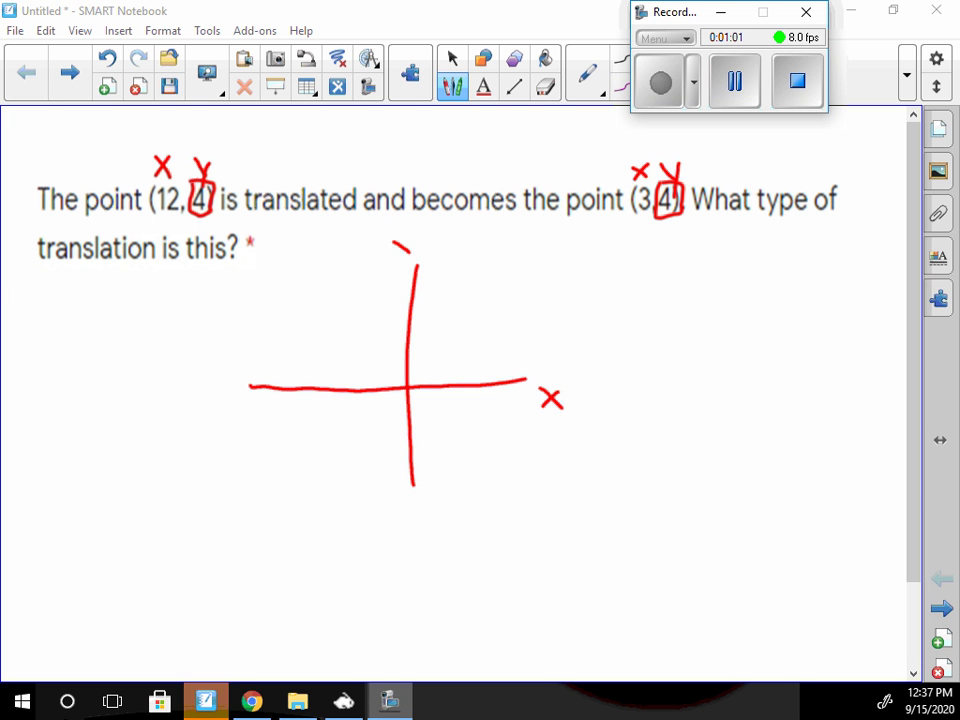
{"action": "left_click_drag", "start_coordinate": [410, 243], "coordinate": [401, 266]}
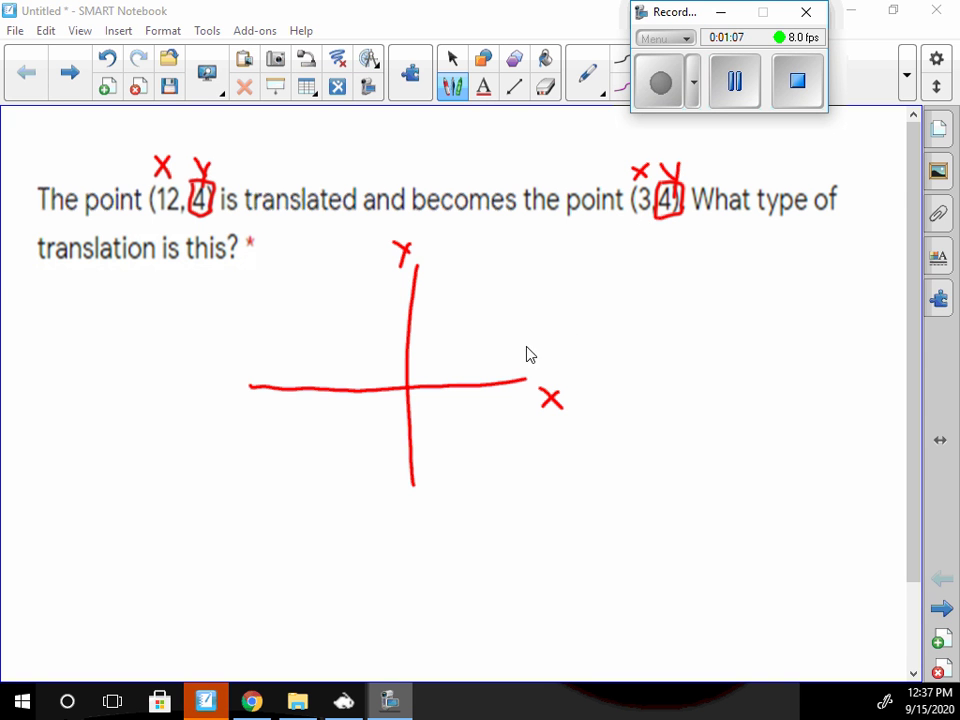
{"action": "left_click", "coordinate": [578, 288]}
Step: Handwrite the answer "Horizontal" in red
{"action": "left_click_drag", "start_coordinate": [130, 282], "coordinate": [130, 310]}
{"action": "mouse_move", "coordinate": [147, 280]}
{"action": "left_mouse_down"}
{"action": "mouse_move", "coordinate": [149, 307]}
{"action": "mouse_move", "coordinate": [160, 292]}
{"action": "left_mouse_up"}
{"action": "left_click_drag", "start_coordinate": [165, 295], "coordinate": [188, 294]}
{"action": "mouse_move", "coordinate": [194, 296]}
{"action": "left_mouse_down"}
{"action": "mouse_move", "coordinate": [194, 306]}
{"action": "mouse_move", "coordinate": [232, 293]}
{"action": "left_mouse_up"}
{"action": "left_click_drag", "start_coordinate": [238, 305], "coordinate": [248, 305]}
{"action": "mouse_move", "coordinate": [256, 289]}
{"action": "left_mouse_down"}
{"action": "mouse_move", "coordinate": [257, 305]}
{"action": "mouse_move", "coordinate": [280, 298]}
{"action": "left_mouse_up"}
{"action": "left_click", "coordinate": [266, 303]}
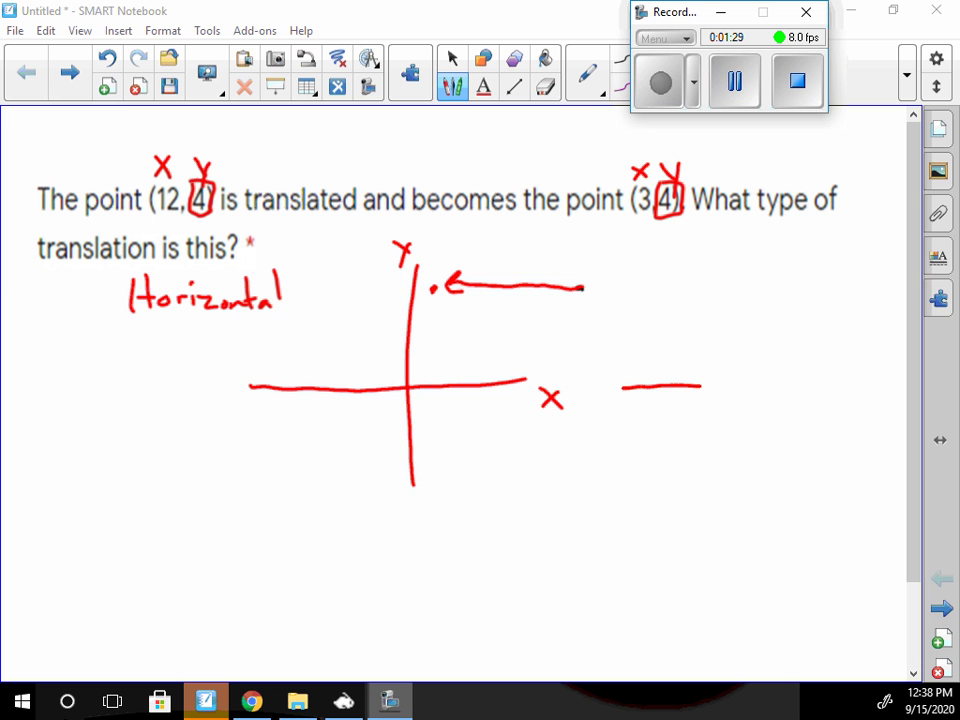
Step: Sketch a hump above a line with a leftward arrowhead showing the shift
{"action": "left_click_drag", "start_coordinate": [700, 386], "coordinate": [858, 396]}
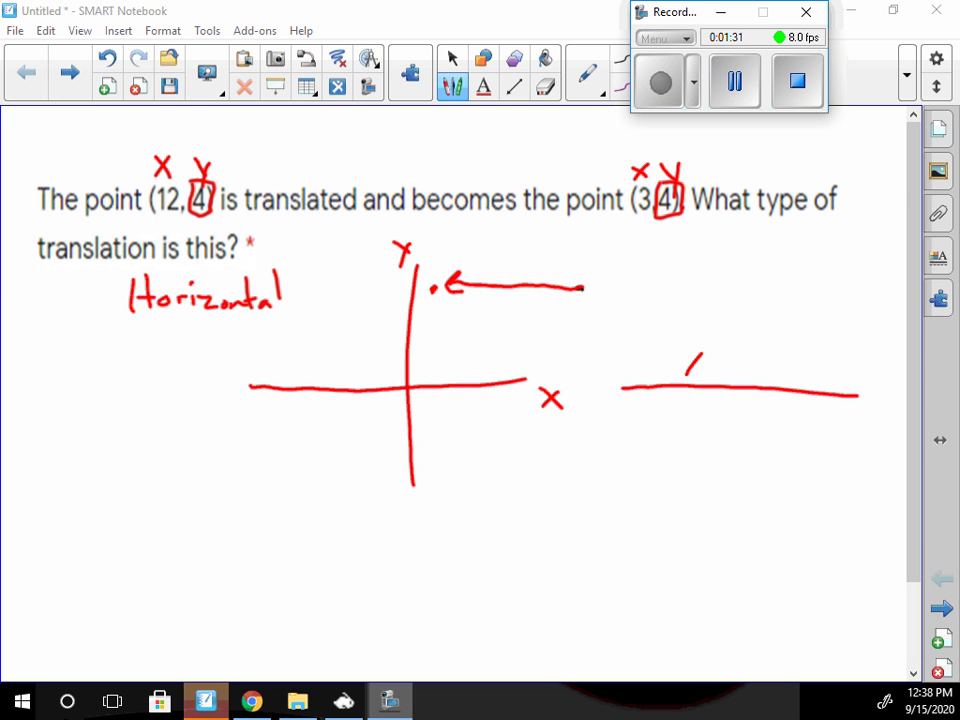
{"action": "left_click_drag", "start_coordinate": [700, 353], "coordinate": [757, 380]}
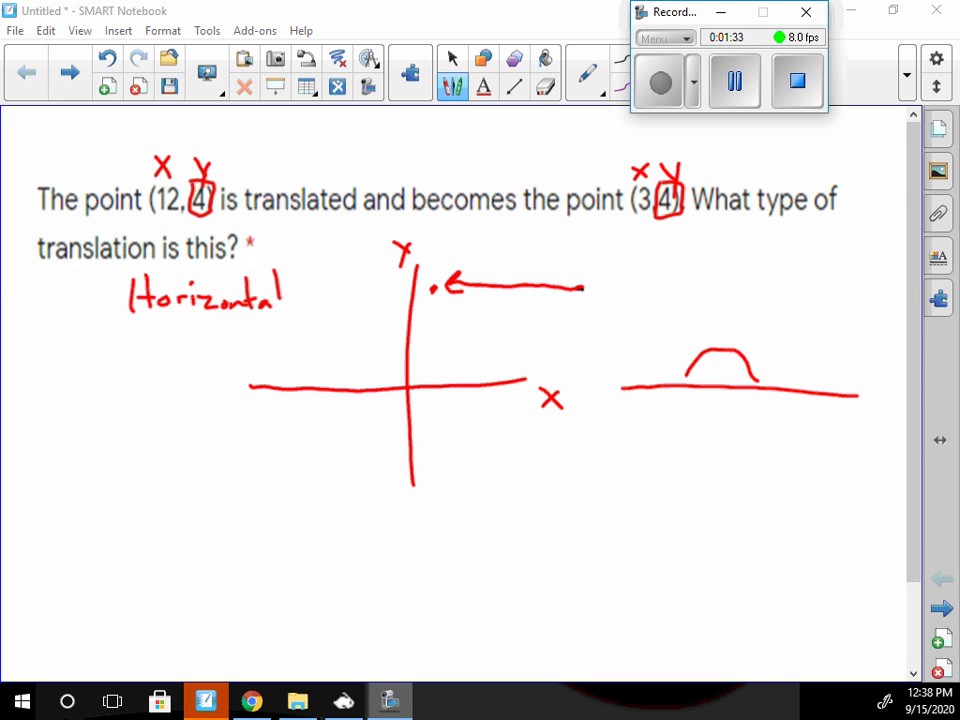
{"action": "left_click_drag", "start_coordinate": [864, 396], "coordinate": [898, 399]}
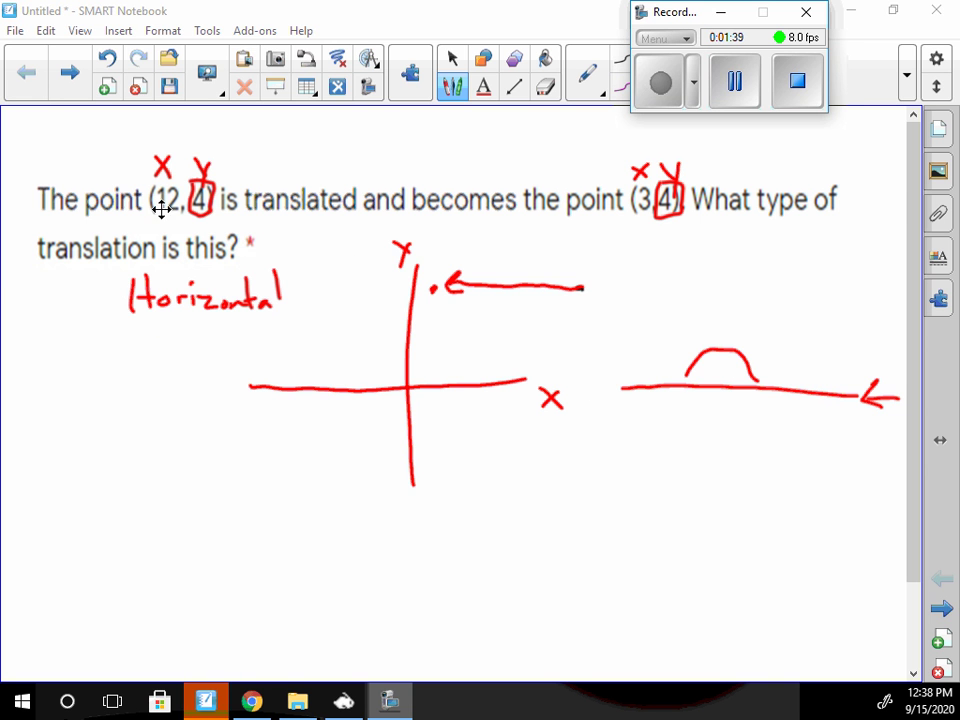
Step: Go to the (9, 2) to (1,4) question page and enlarge its text
{"action": "left_click", "coordinate": [72, 95]}
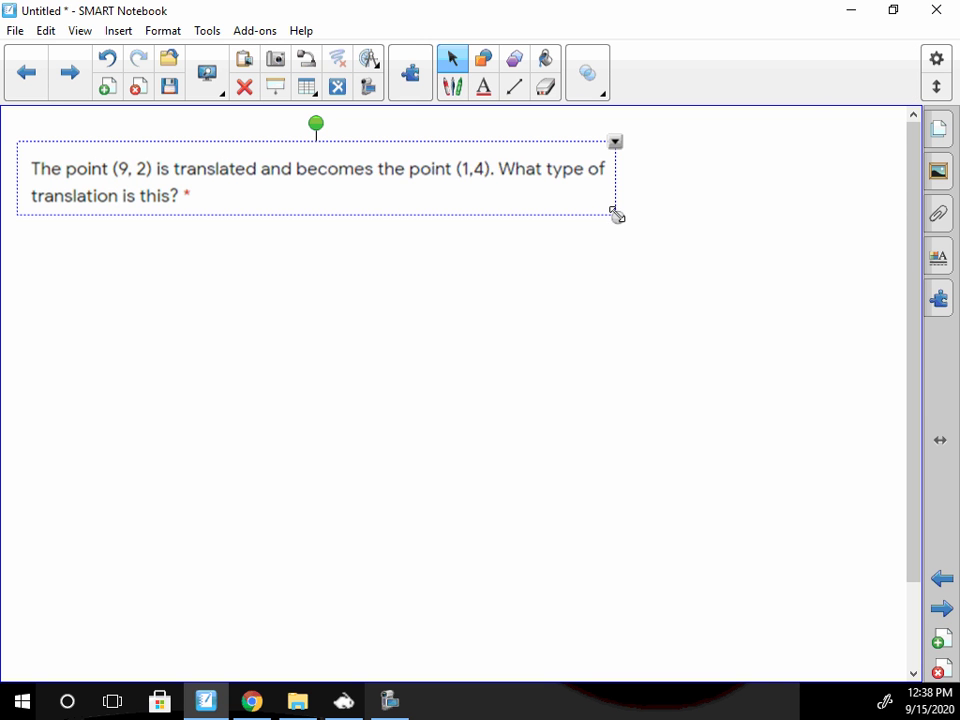
{"action": "left_click_drag", "start_coordinate": [617, 215], "coordinate": [870, 250]}
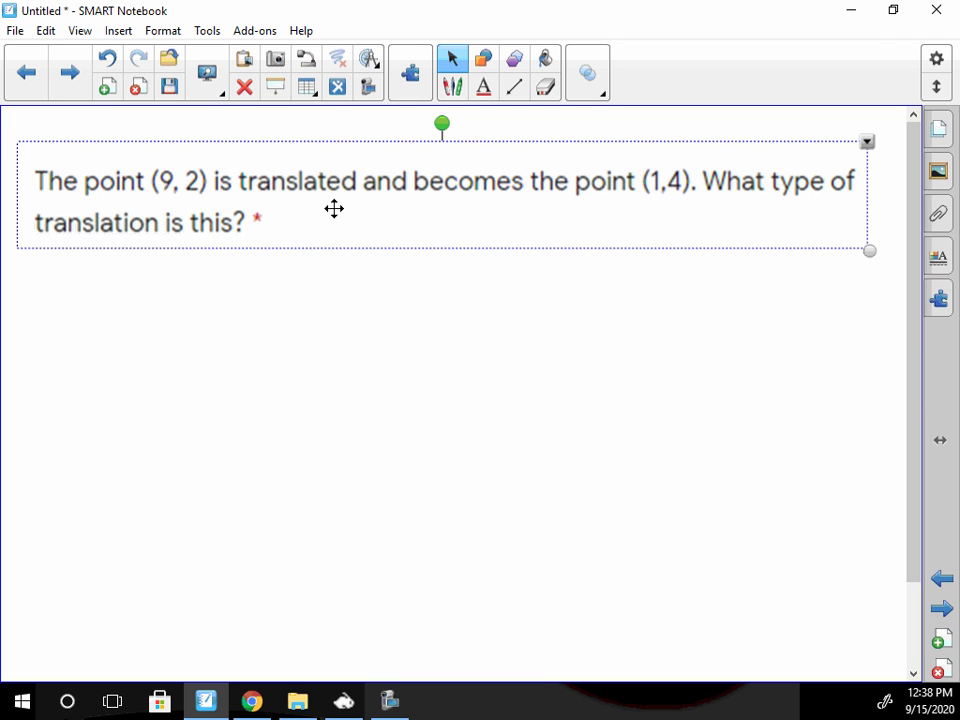
{"action": "left_click_drag", "start_coordinate": [159, 201], "coordinate": [154, 201]}
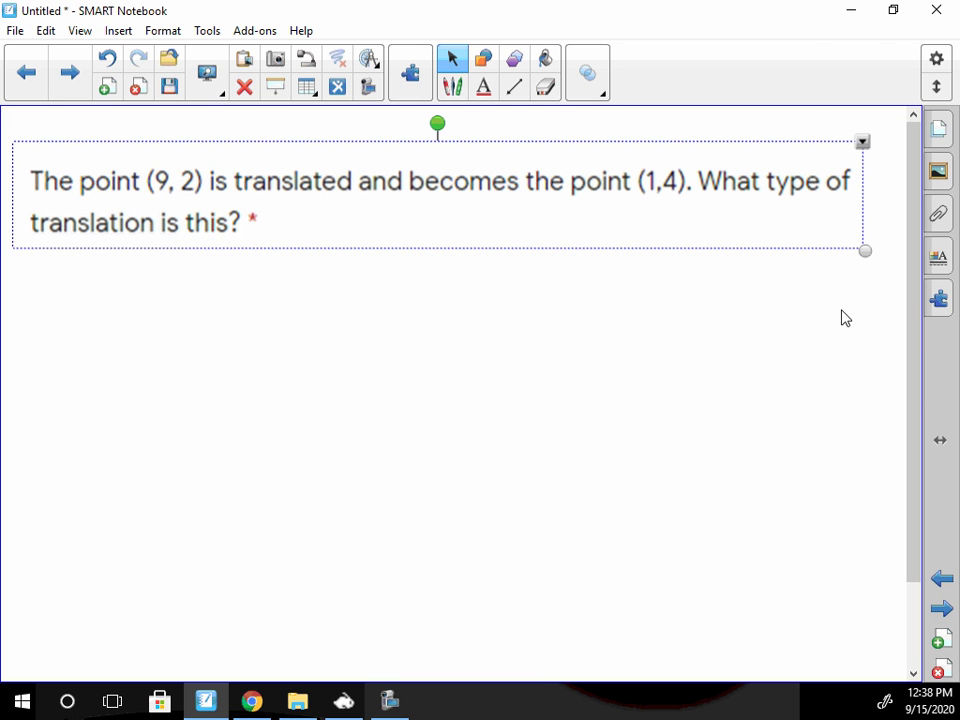
Step: In blue, underline the x-values 9 and 1 and write the answer "Both"
{"action": "left_click", "coordinate": [452, 86]}
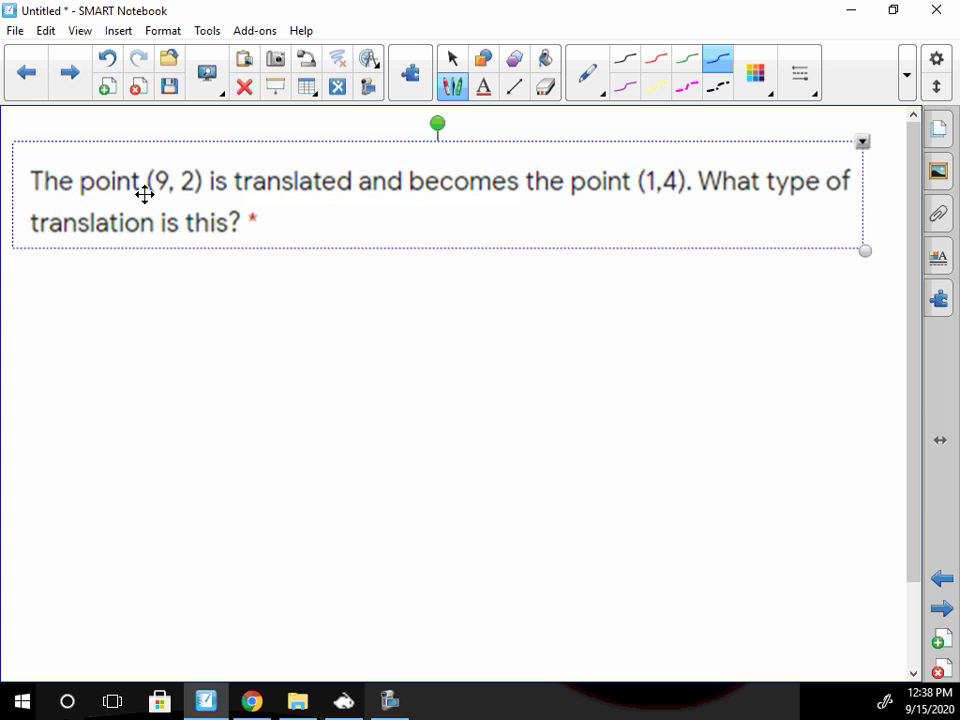
{"action": "left_click_drag", "start_coordinate": [143, 199], "coordinate": [168, 199]}
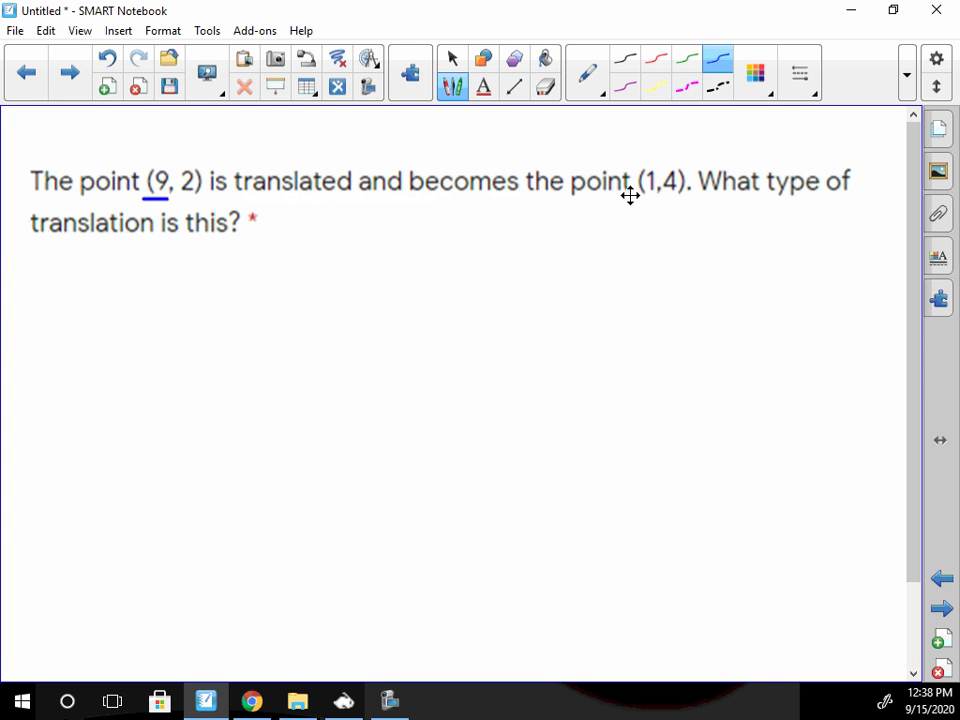
{"action": "left_click_drag", "start_coordinate": [638, 200], "coordinate": [659, 199]}
{"action": "mouse_move", "coordinate": [245, 287]}
{"action": "left_mouse_down"}
{"action": "mouse_move", "coordinate": [243, 307]}
{"action": "mouse_move", "coordinate": [288, 286]}
{"action": "left_mouse_up"}
{"action": "mouse_move", "coordinate": [307, 265]}
{"action": "left_mouse_down"}
{"action": "mouse_move", "coordinate": [309, 297]}
{"action": "mouse_move", "coordinate": [338, 297]}
{"action": "left_mouse_up"}
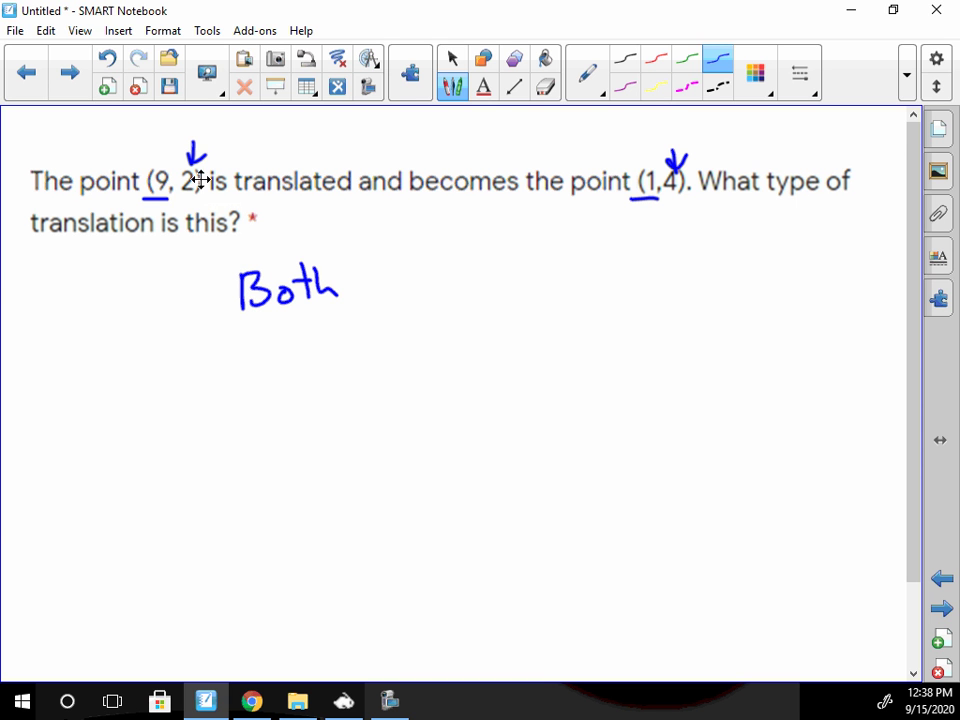
Step: Go to the (1, 7) to (1,4) question page and enlarge its text
{"action": "left_click", "coordinate": [70, 77]}
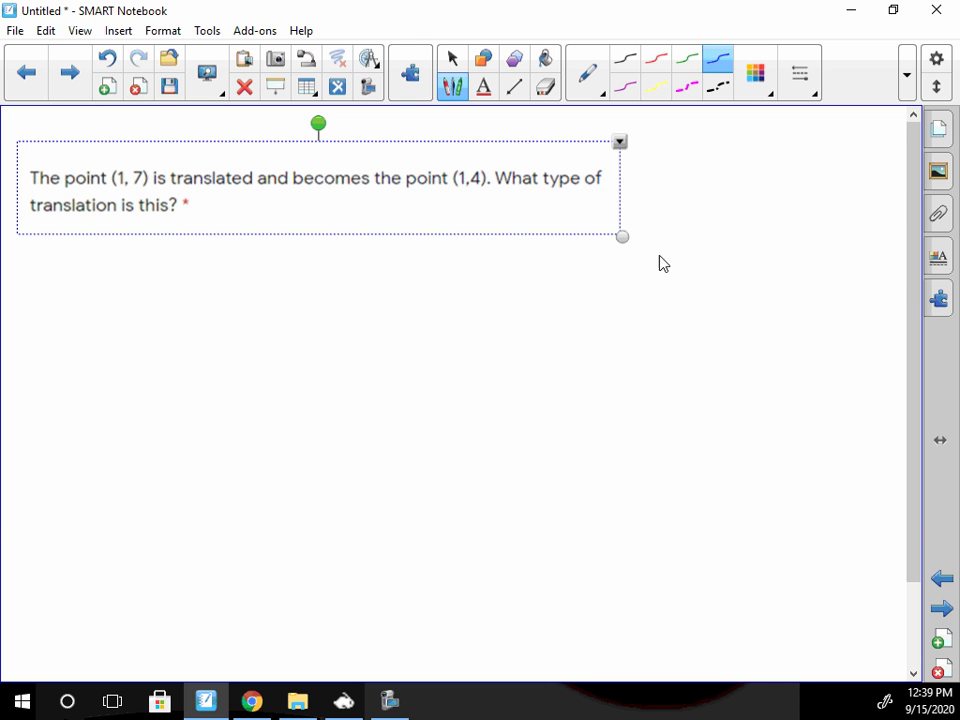
{"action": "left_click_drag", "start_coordinate": [621, 236], "coordinate": [905, 281]}
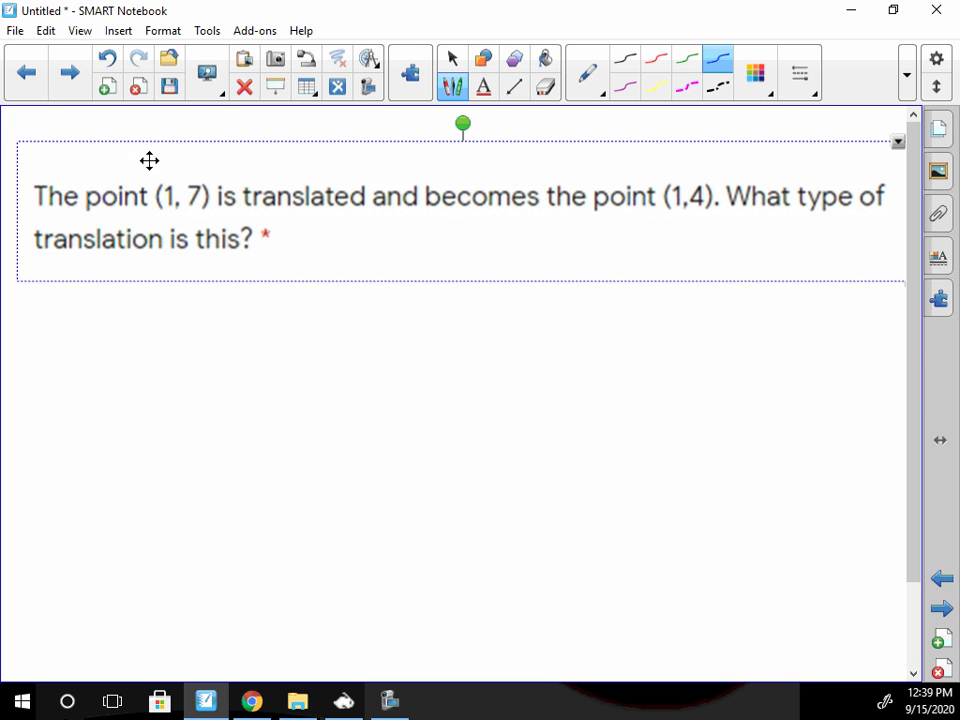
{"action": "left_click", "coordinate": [112, 118]}
Step: Draw a down-arrow above (1, 7) and handwrite "Vertical" below the question
{"action": "left_click_drag", "start_coordinate": [166, 172], "coordinate": [175, 165]}
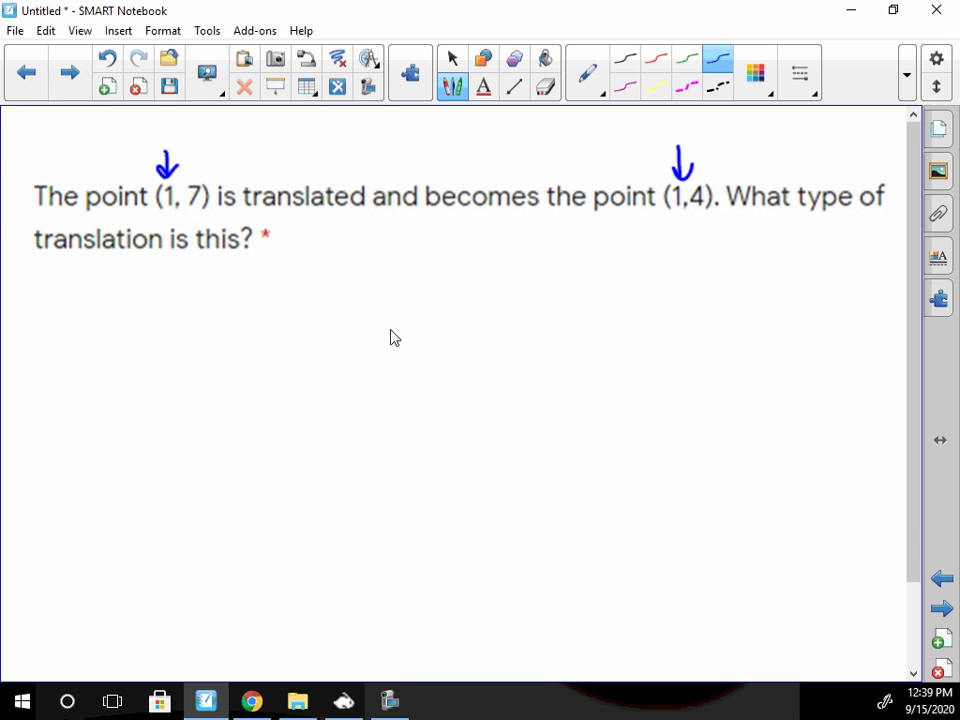
{"action": "left_click_drag", "start_coordinate": [342, 301], "coordinate": [358, 284]}
{"action": "left_click", "coordinate": [371, 297]}
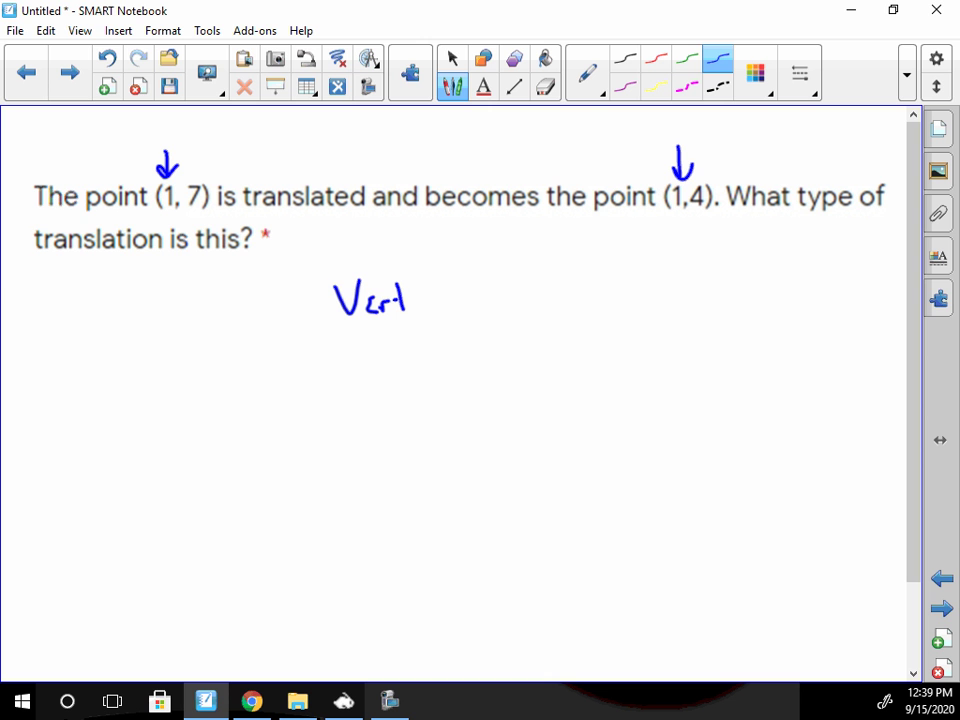
{"action": "left_click_drag", "start_coordinate": [466, 302], "coordinate": [468, 312]}
{"action": "left_click_drag", "start_coordinate": [478, 284], "coordinate": [480, 312]}
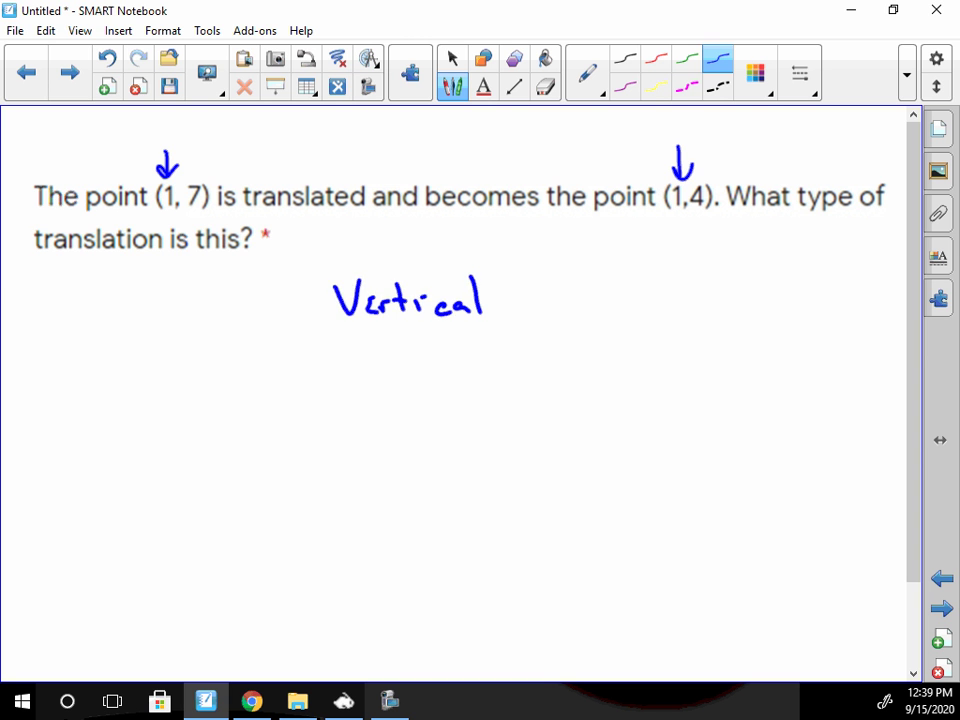
Step: Go to the question on moving (4,5) right 5 units and enlarge its text
{"action": "left_click", "coordinate": [71, 86]}
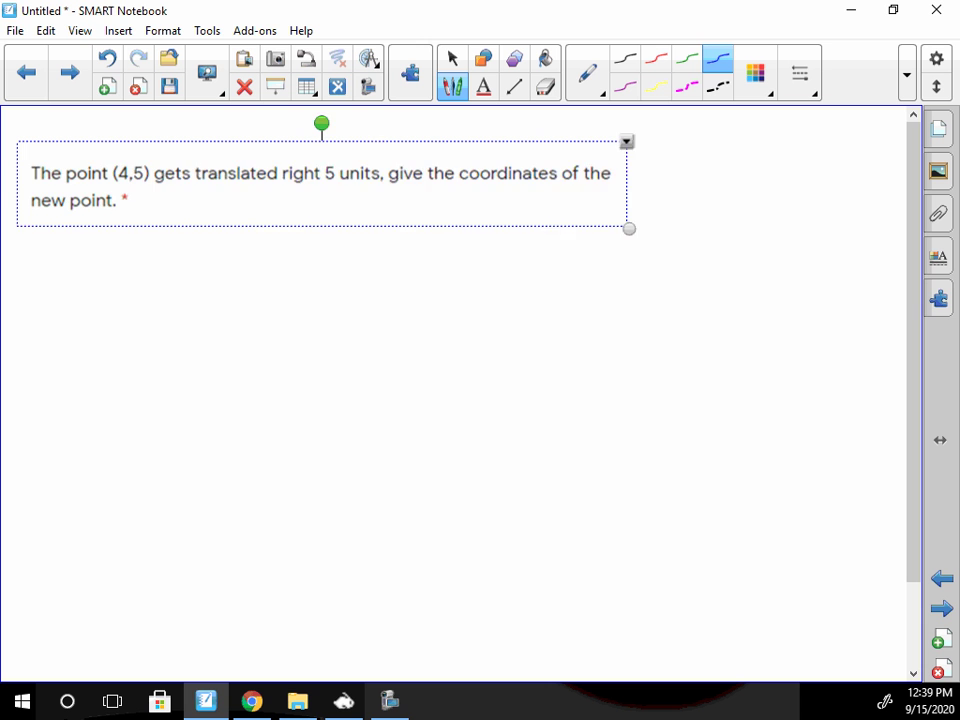
{"action": "left_click_drag", "start_coordinate": [629, 229], "coordinate": [879, 266]}
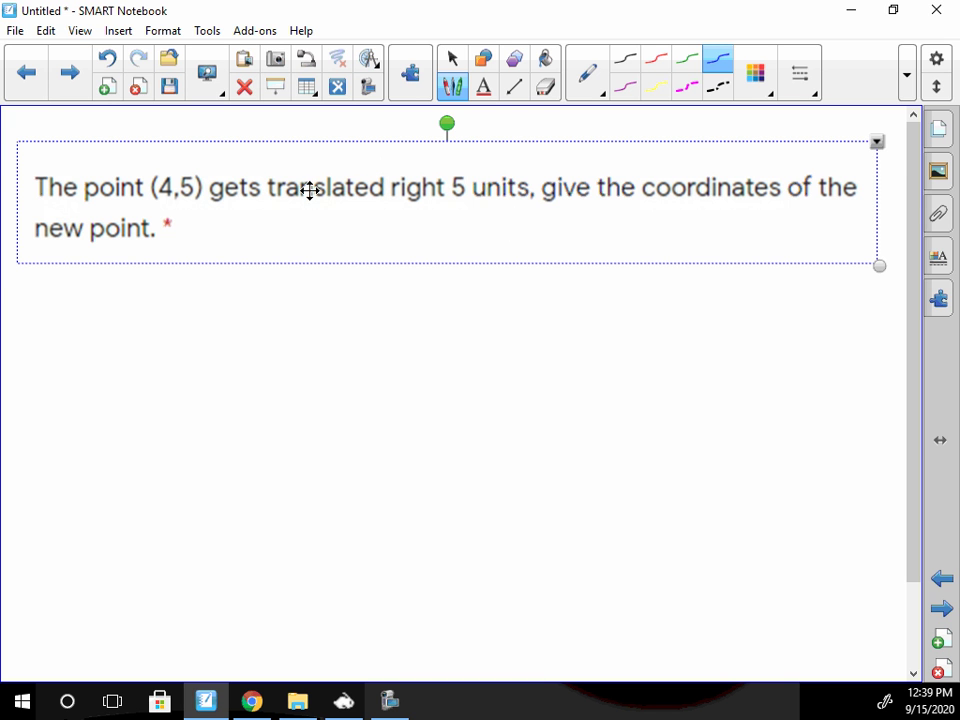
{"action": "key", "text": "Escape"}
Step: Mark x above (4,5) and handwrite the answer (9,5) beneath the question
{"action": "left_click_drag", "start_coordinate": [151, 152], "coordinate": [163, 163]}
{"action": "left_click_drag", "start_coordinate": [167, 149], "coordinate": [151, 170]}
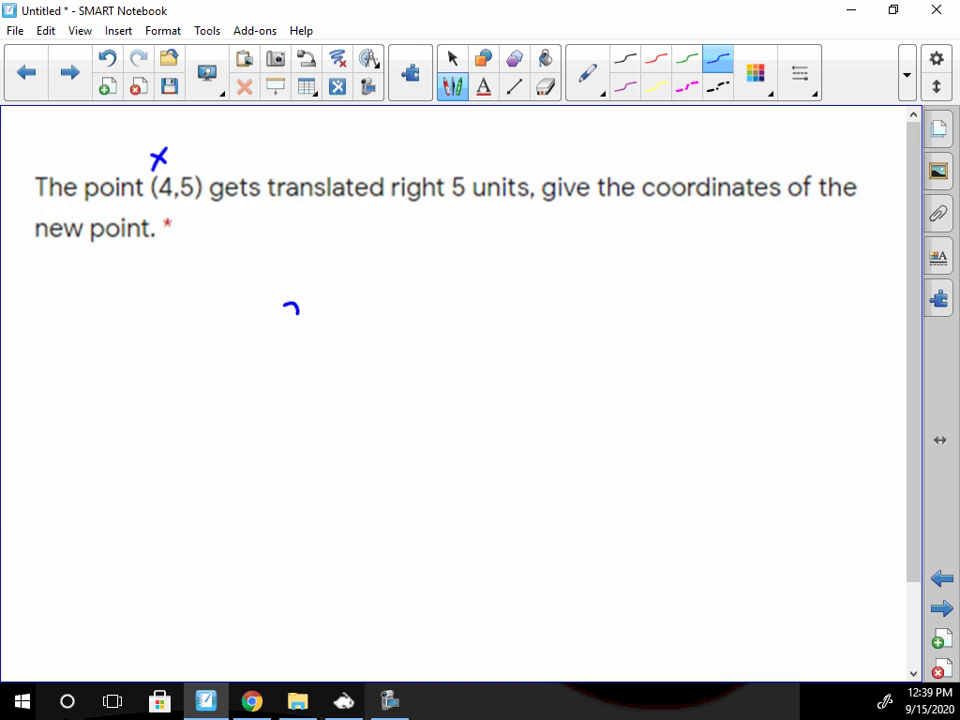
{"action": "left_click_drag", "start_coordinate": [333, 316], "coordinate": [336, 342]}
{"action": "left_click_drag", "start_coordinate": [370, 292], "coordinate": [374, 346]}
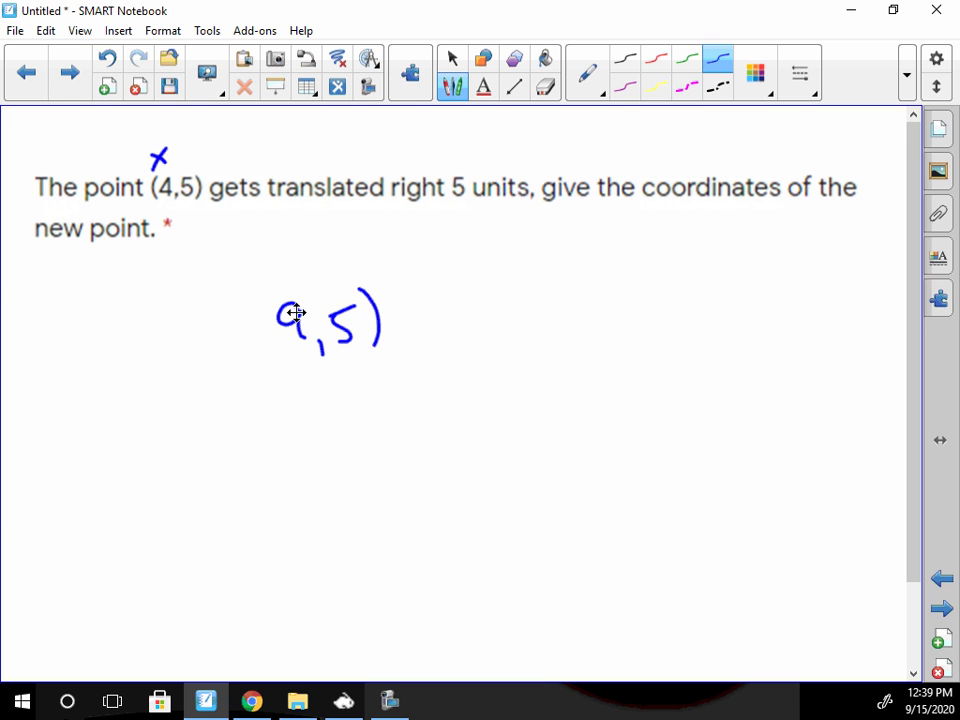
{"action": "left_click_drag", "start_coordinate": [266, 295], "coordinate": [270, 358]}
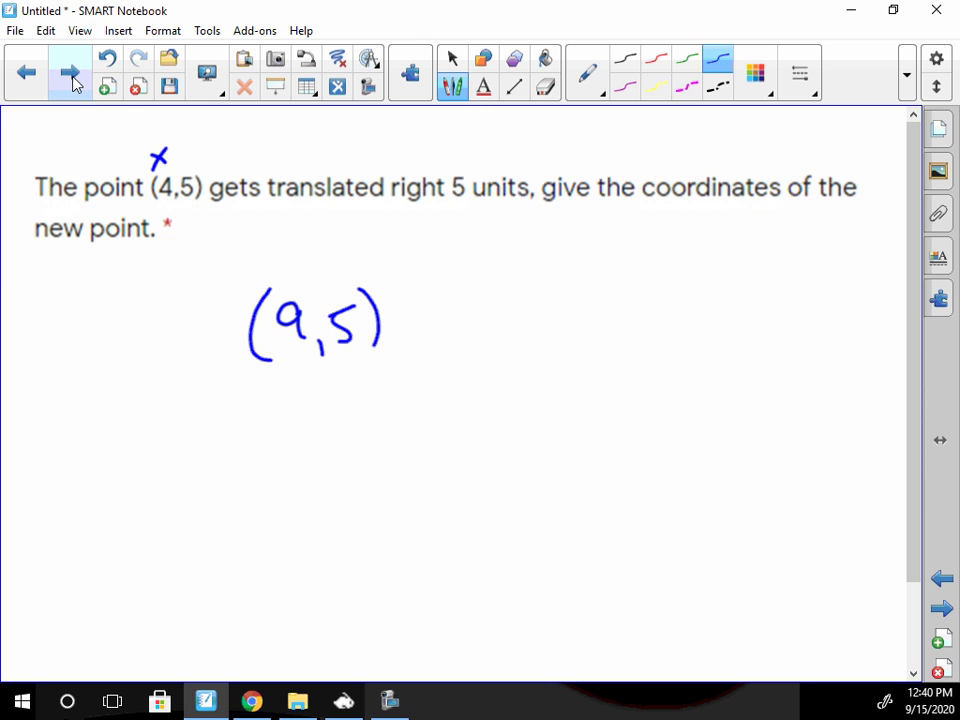
Step: Go to the question on moving (3, 6) down 8 units and enlarge its text
{"action": "left_click", "coordinate": [68, 80]}
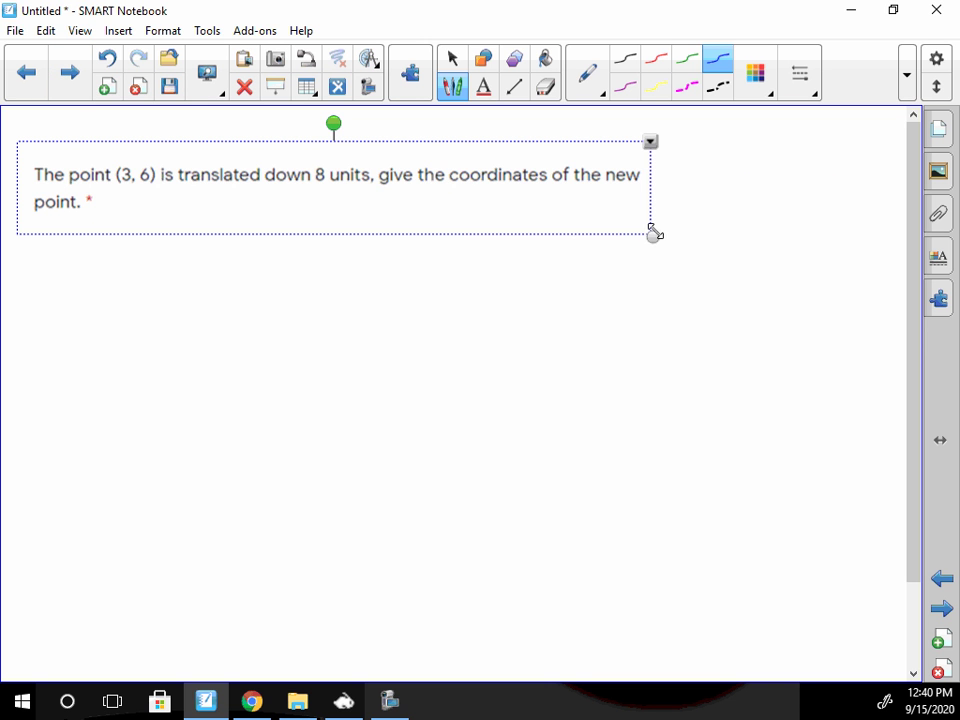
{"action": "left_click_drag", "start_coordinate": [651, 236], "coordinate": [877, 271]}
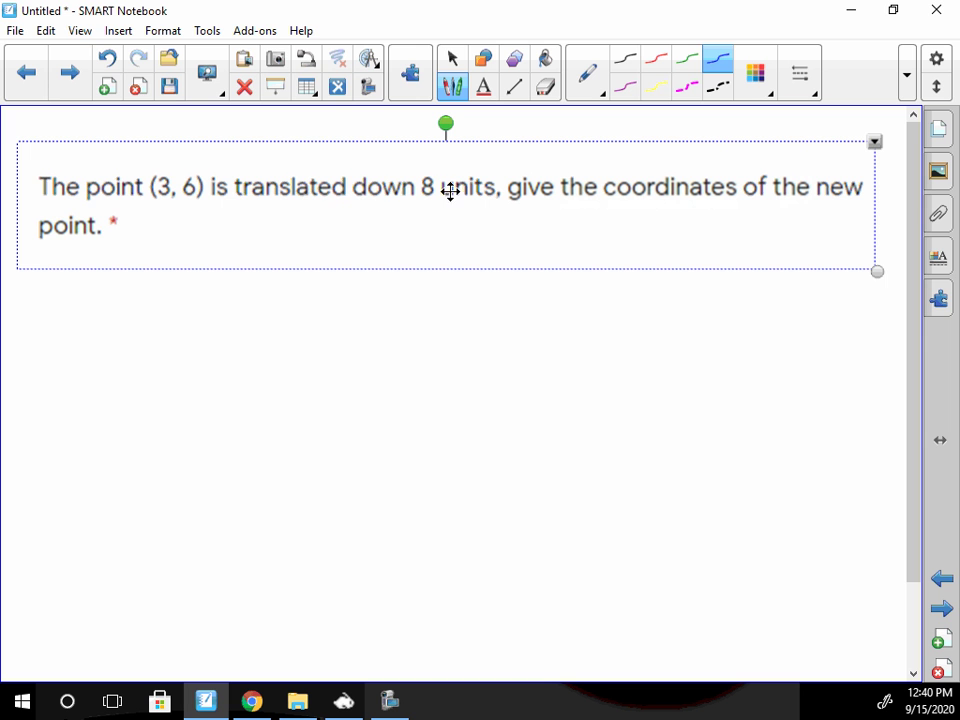
{"action": "key", "text": "Escape"}
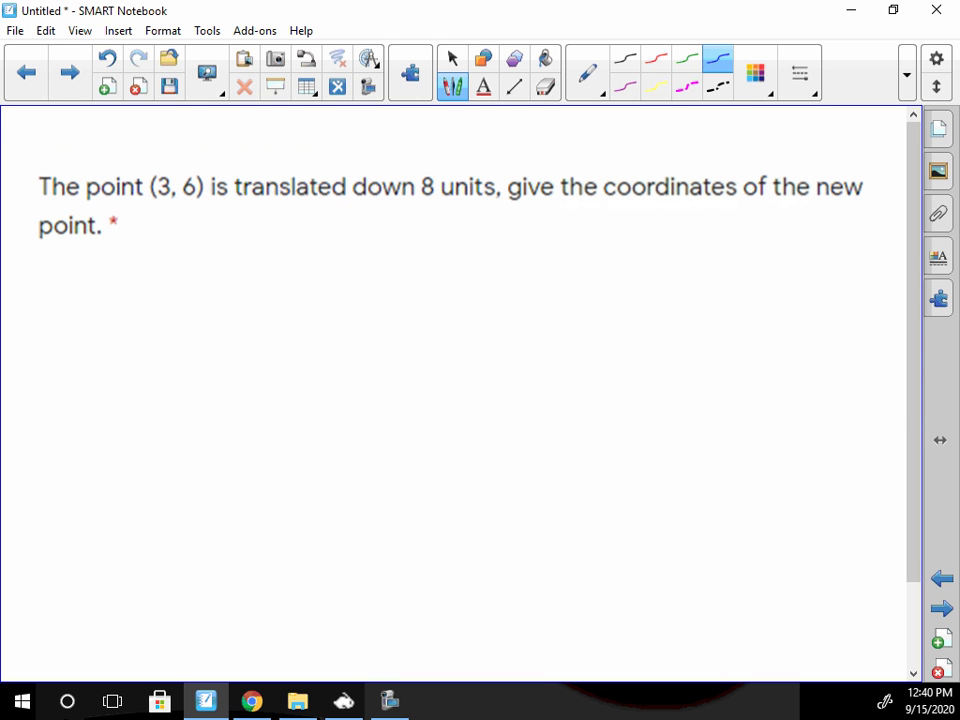
Step: Draw a down-arrow under the 6 and handwrite the answer (3, -2)
{"action": "left_click_drag", "start_coordinate": [185, 220], "coordinate": [196, 212]}
{"action": "mouse_move", "coordinate": [347, 292]}
{"action": "left_mouse_down"}
{"action": "mouse_move", "coordinate": [330, 320]}
{"action": "mouse_move", "coordinate": [367, 333]}
{"action": "mouse_move", "coordinate": [402, 290]}
{"action": "left_mouse_up"}
{"action": "left_click_drag", "start_coordinate": [409, 280], "coordinate": [438, 308]}
{"action": "left_click_drag", "start_coordinate": [436, 261], "coordinate": [450, 318]}
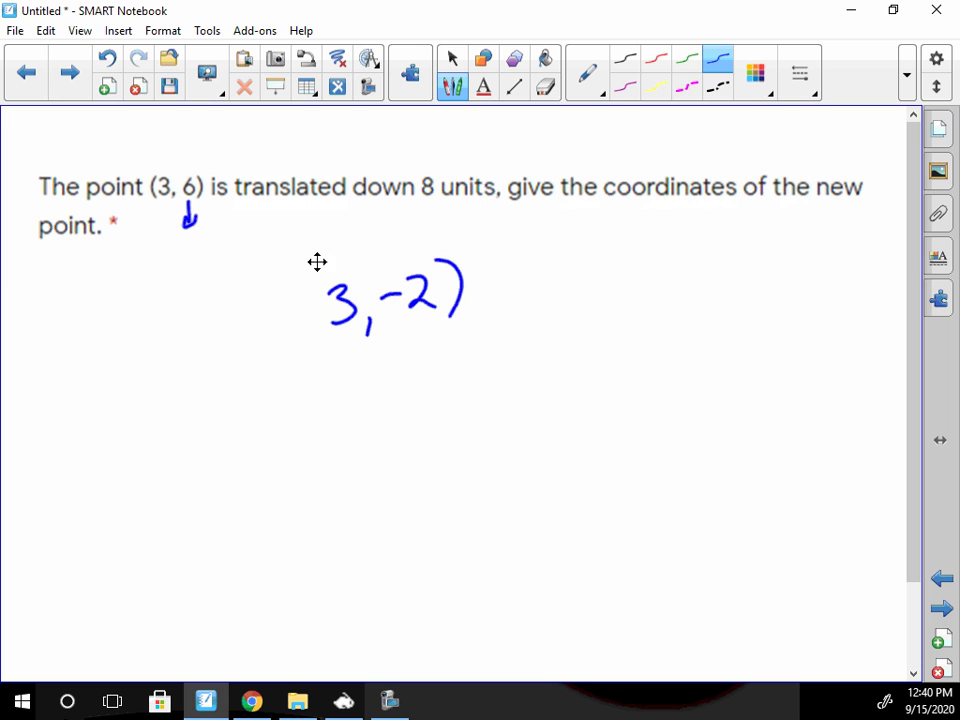
{"action": "left_click_drag", "start_coordinate": [313, 264], "coordinate": [317, 330]}
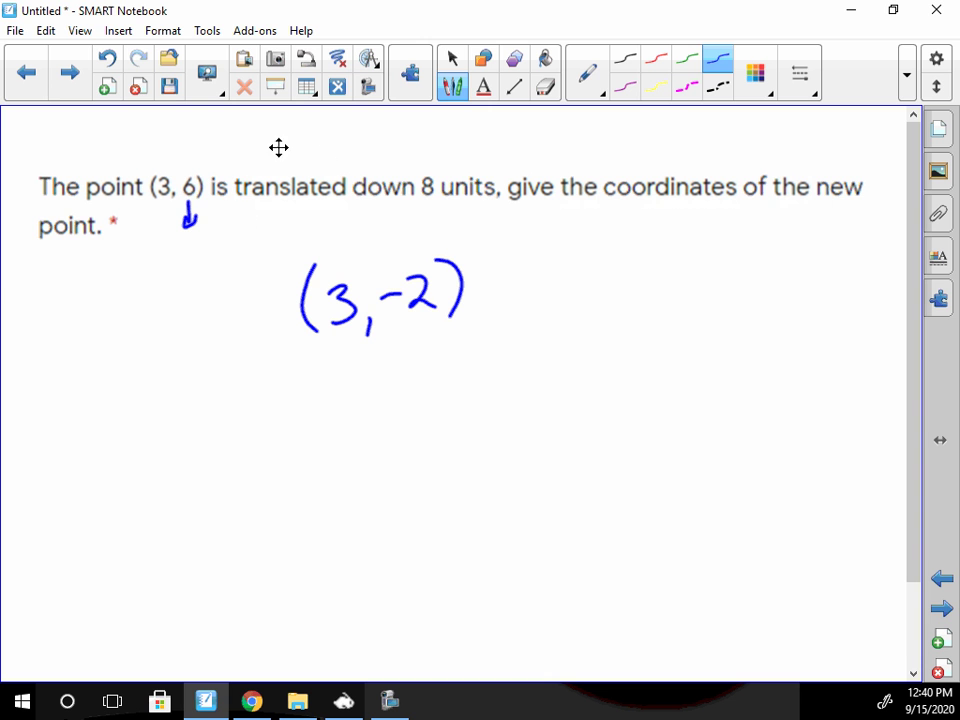
Step: On the (2, 7) left-4-up-6 question, widen the text and handwrite (-2, 13)
{"action": "left_click", "coordinate": [69, 71]}
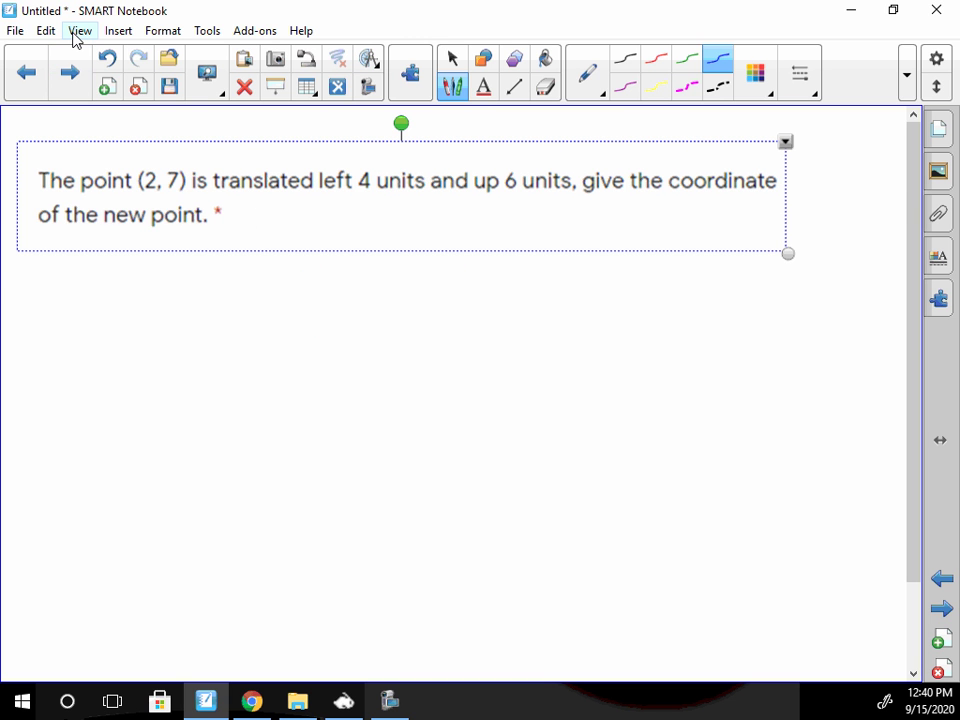
{"action": "left_click_drag", "start_coordinate": [788, 253], "coordinate": [884, 267]}
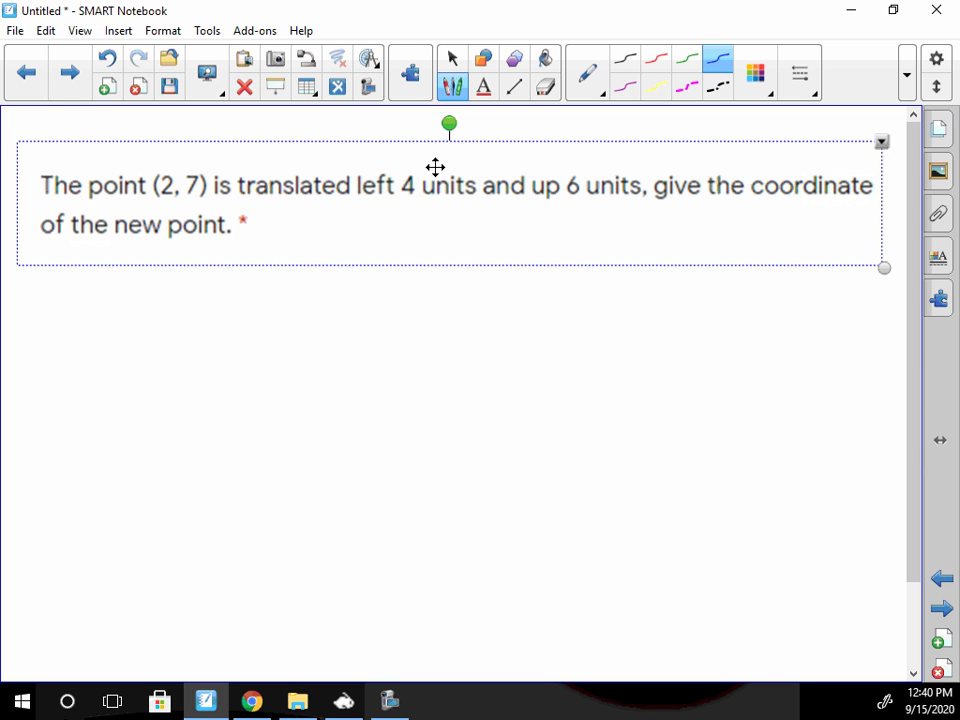
{"action": "left_click_drag", "start_coordinate": [268, 350], "coordinate": [290, 349]}
{"action": "mouse_move", "coordinate": [307, 340]}
{"action": "left_mouse_down"}
{"action": "mouse_move", "coordinate": [310, 360]}
{"action": "mouse_move", "coordinate": [325, 360]}
{"action": "left_mouse_up"}
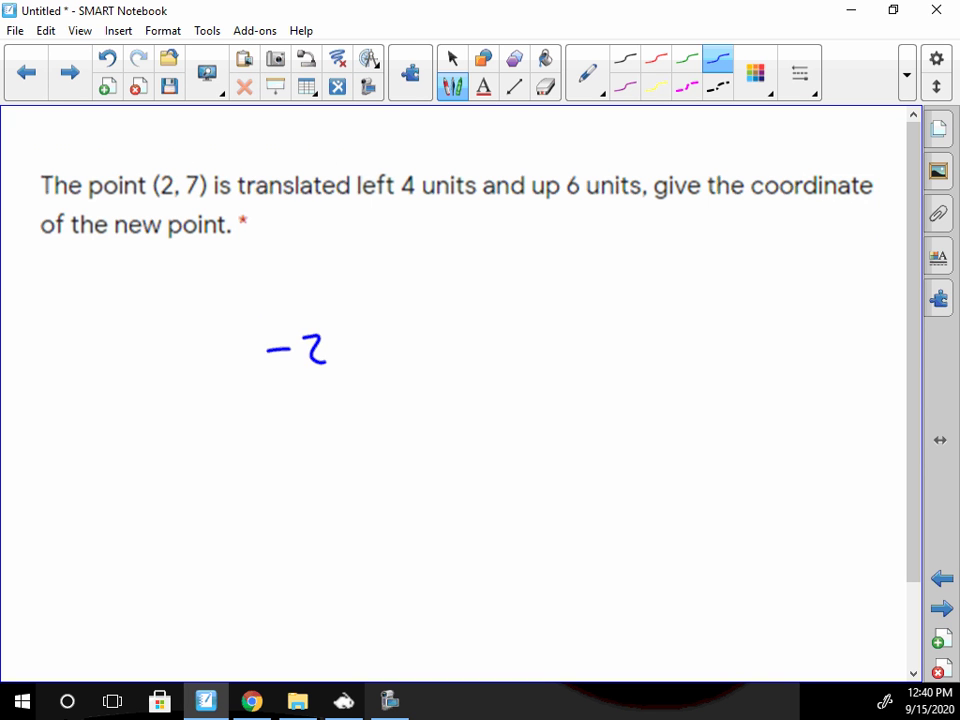
{"action": "left_click_drag", "start_coordinate": [256, 330], "coordinate": [258, 384]}
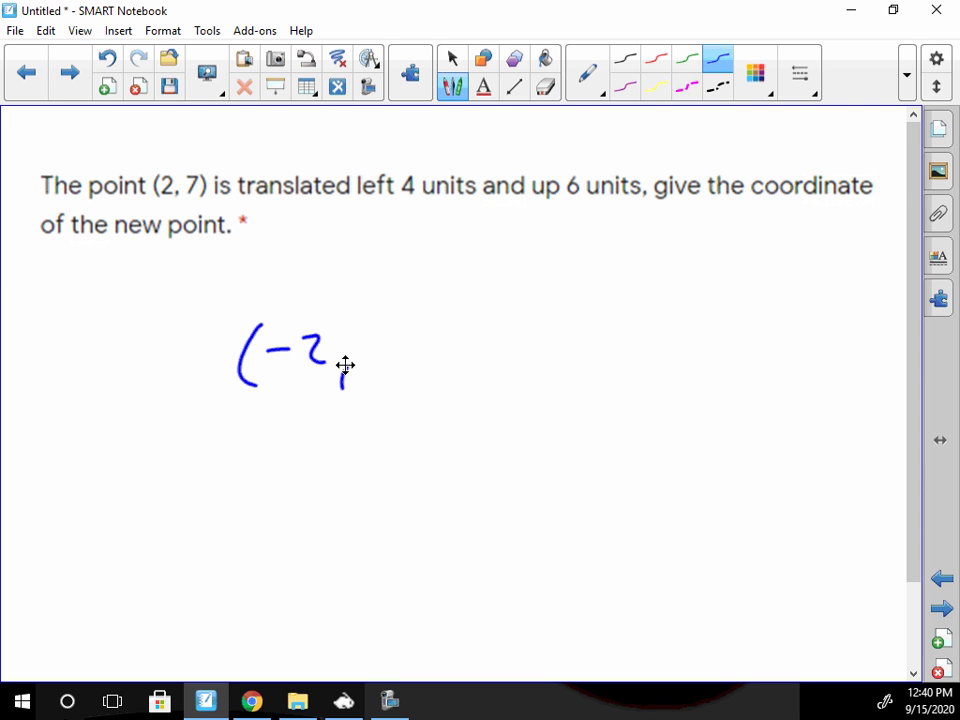
{"action": "mouse_move", "coordinate": [366, 336]}
{"action": "left_mouse_down"}
{"action": "mouse_move", "coordinate": [369, 370]}
{"action": "mouse_move", "coordinate": [379, 370]}
{"action": "left_mouse_up"}
{"action": "left_click_drag", "start_coordinate": [397, 322], "coordinate": [405, 378]}
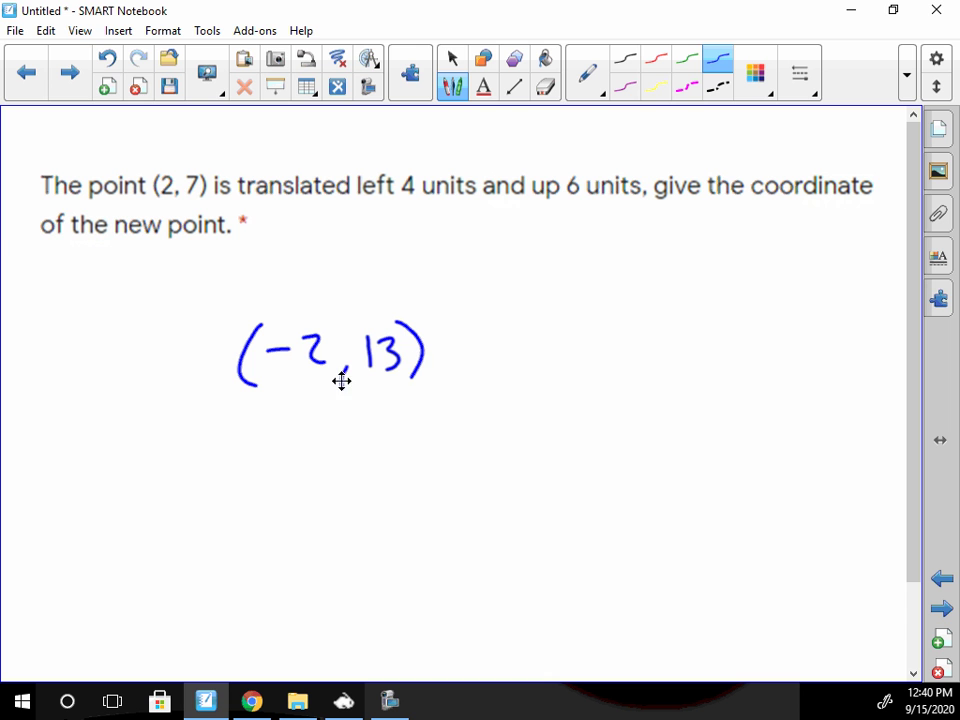
Step: Advance to the blank page following the (2, 7) question
{"action": "left_click", "coordinate": [68, 74]}
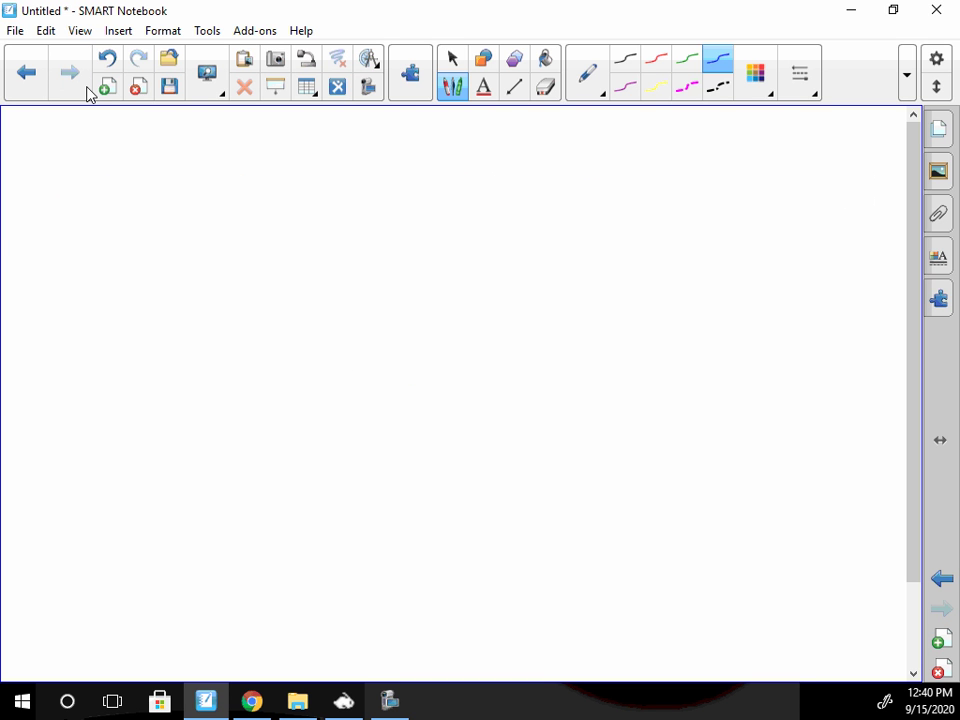